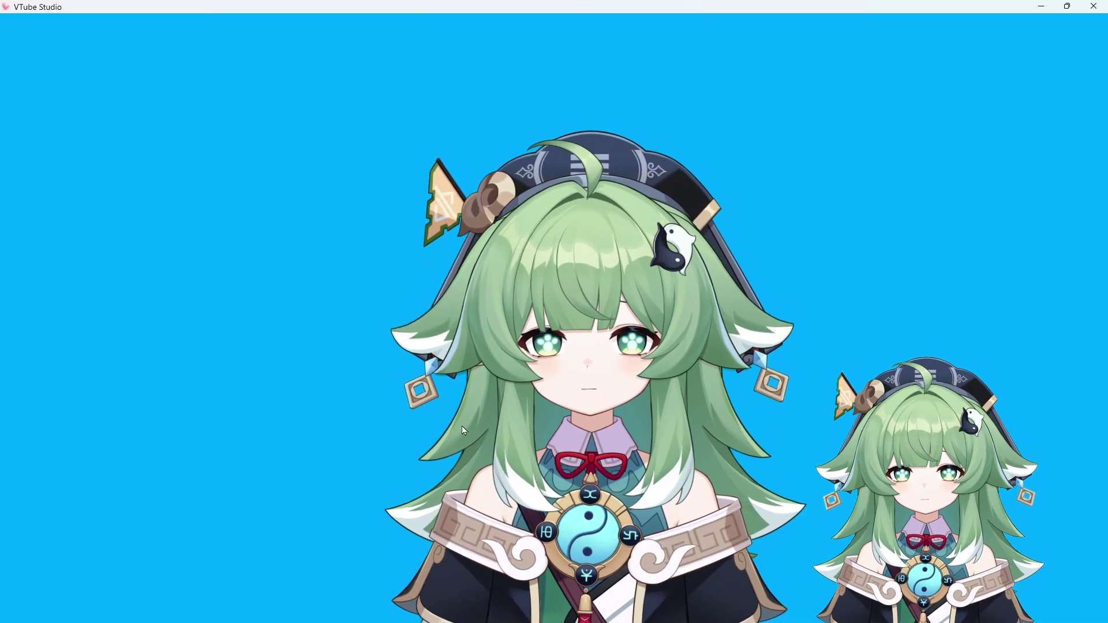
- Open Settings from the side menu, close it, then reopen Settings to the WiFi connection page
{"action": "double_click", "coordinate": [340, 451]}
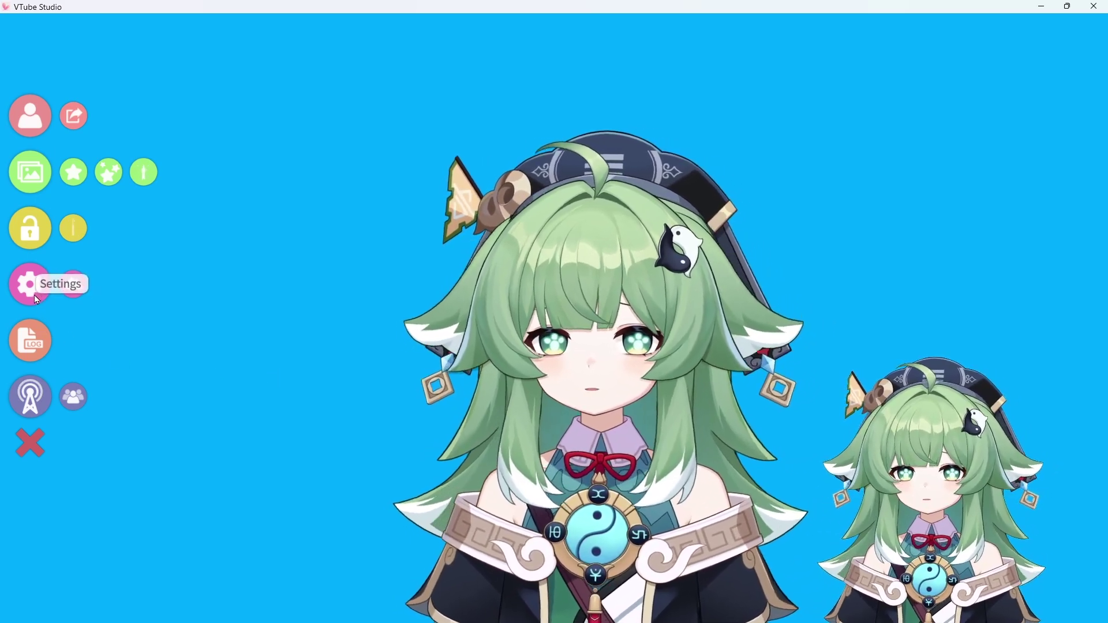
{"action": "left_click", "coordinate": [33, 295]}
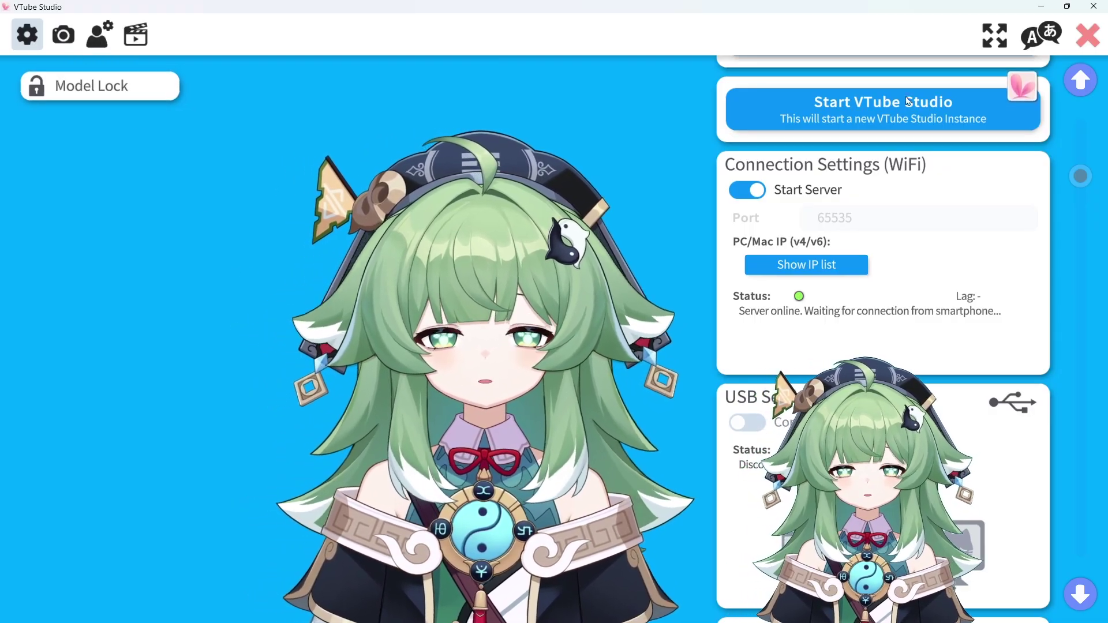
{"action": "left_click", "coordinate": [1088, 35]}
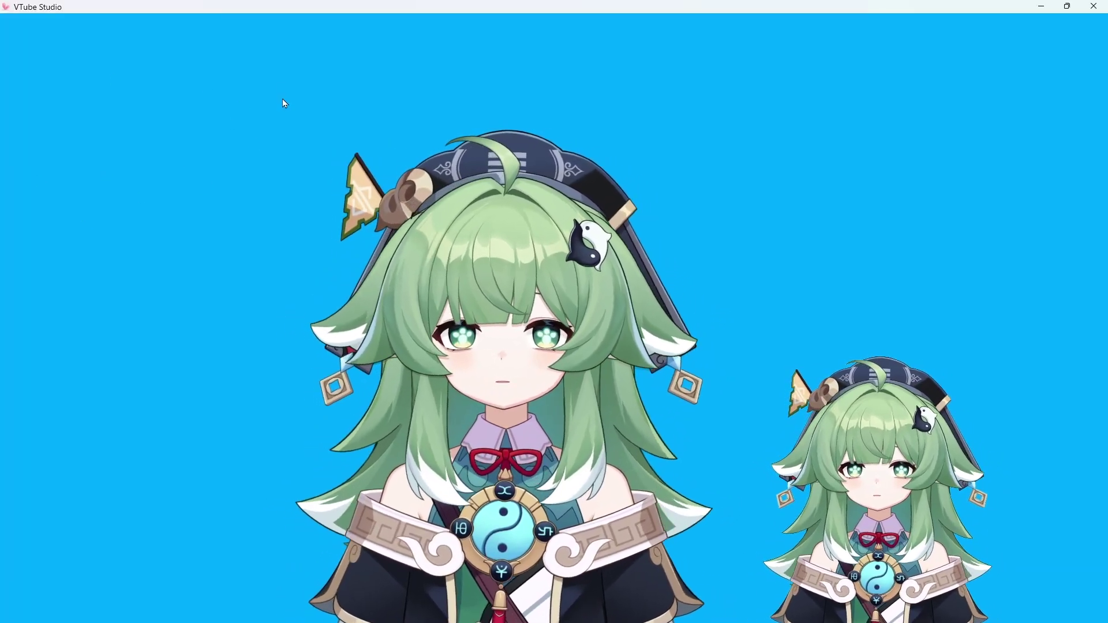
{"action": "double_click", "coordinate": [251, 109]}
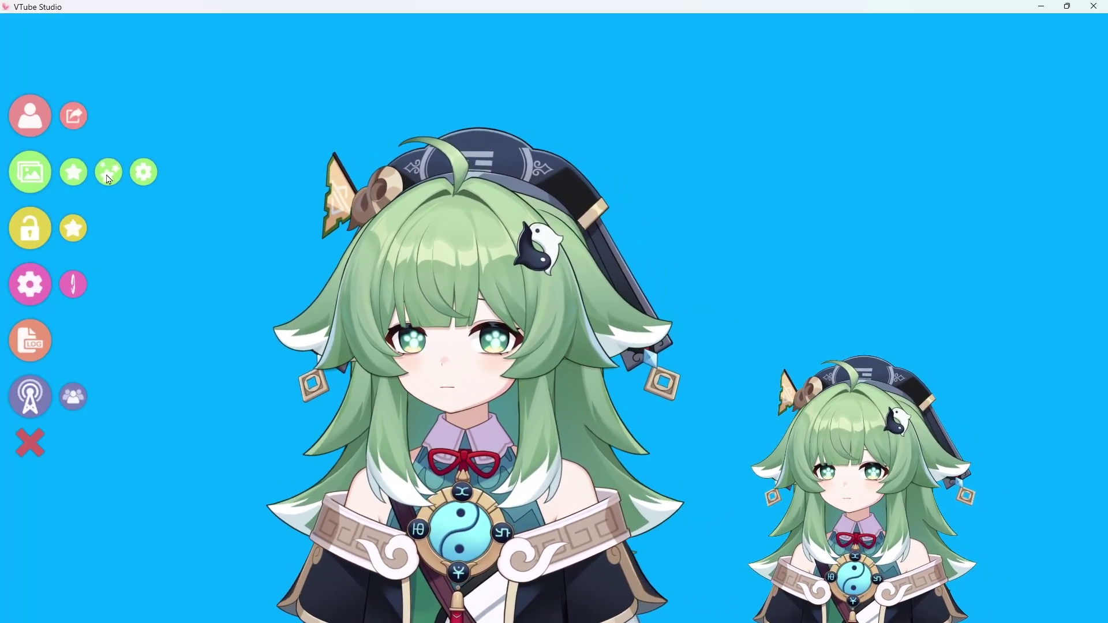
{"action": "left_click", "coordinate": [42, 288]}
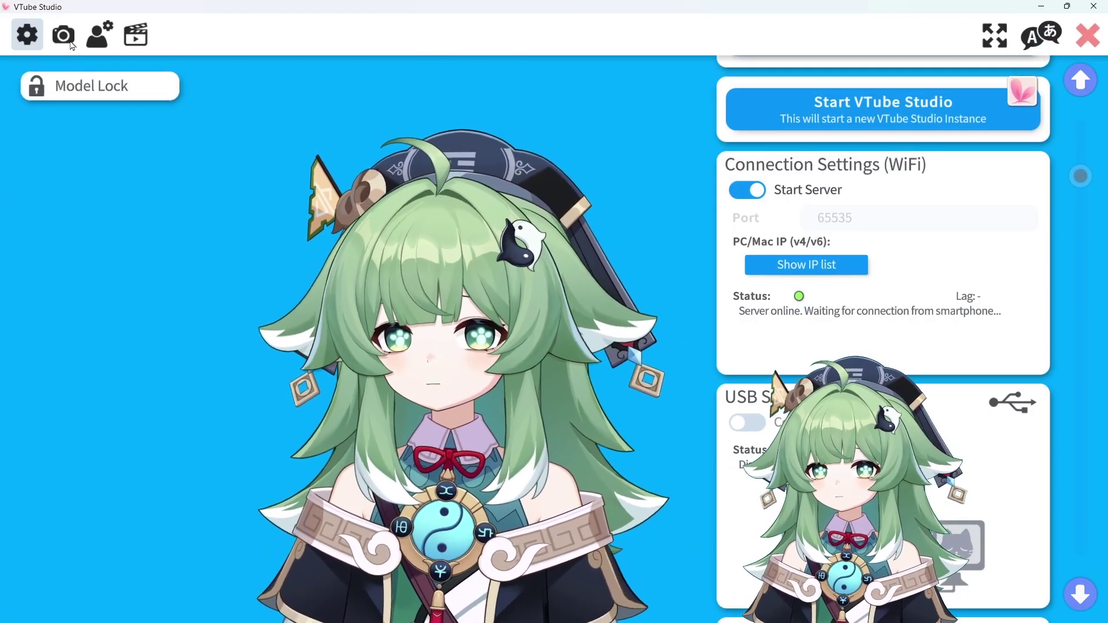
- Go to the camera settings and open Installation Help under Virtual Webcam Config
{"action": "left_click", "coordinate": [70, 41]}
{"action": "scroll", "coordinate": [935, 317], "scroll_direction": "down", "scroll_amount": 3}
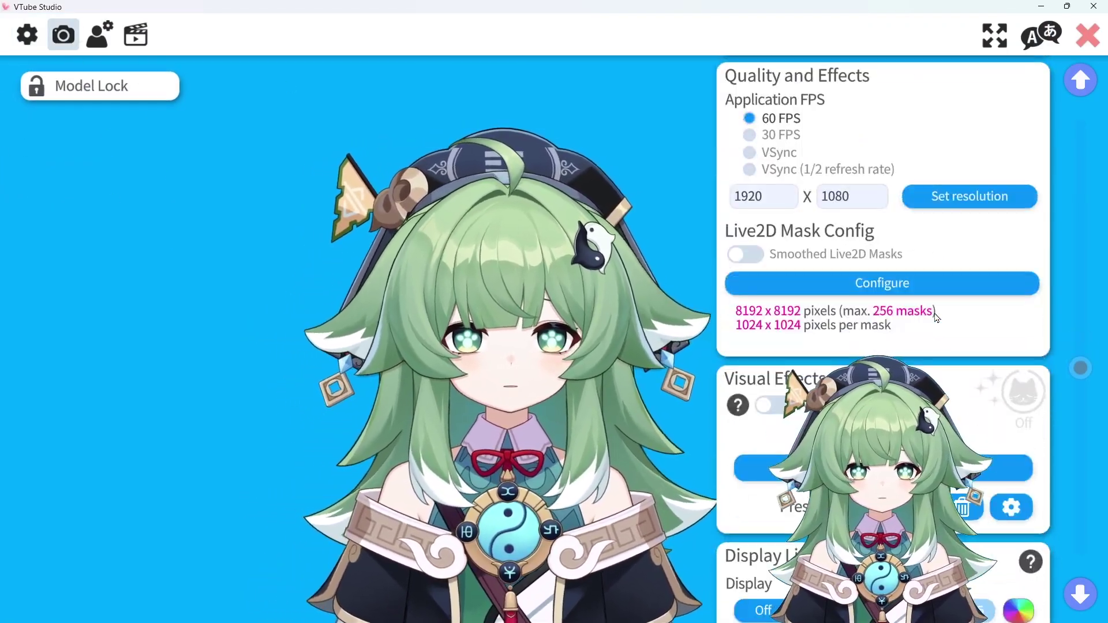
{"action": "scroll", "coordinate": [937, 317], "scroll_direction": "down", "scroll_amount": 5}
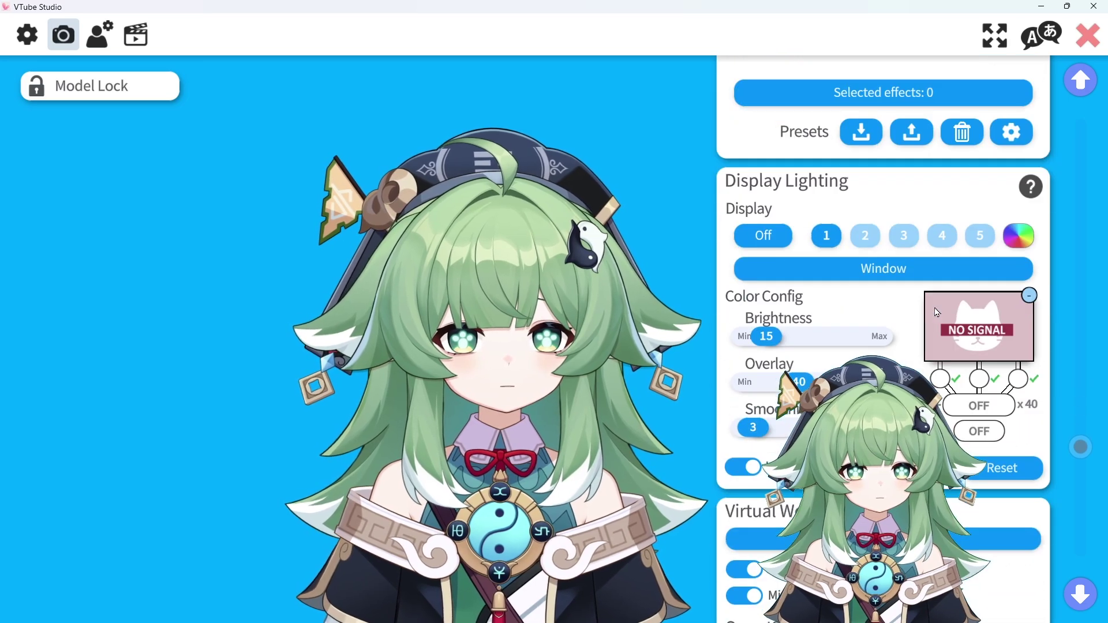
{"action": "scroll", "coordinate": [937, 313], "scroll_direction": "down", "scroll_amount": 4}
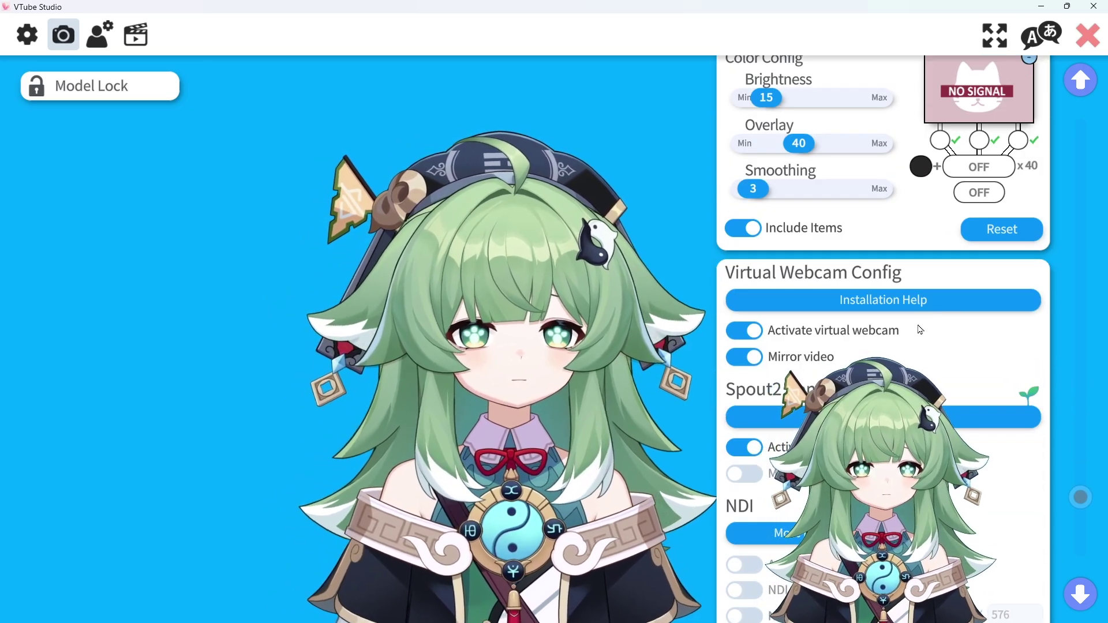
{"action": "scroll", "coordinate": [921, 330], "scroll_direction": "down", "scroll_amount": 1}
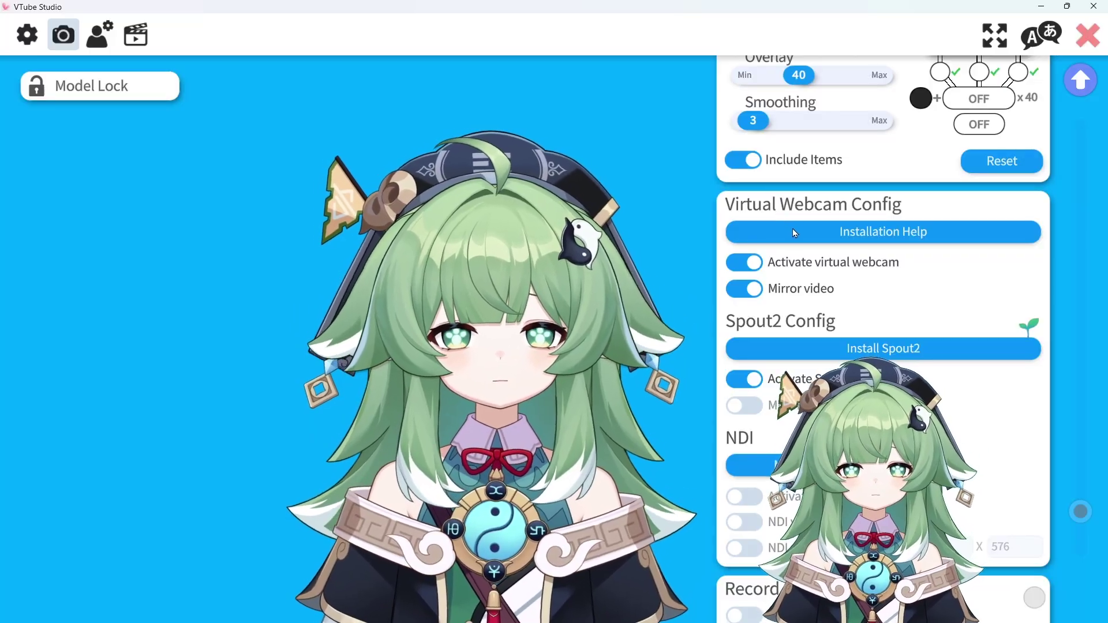
{"action": "left_click", "coordinate": [844, 237]}
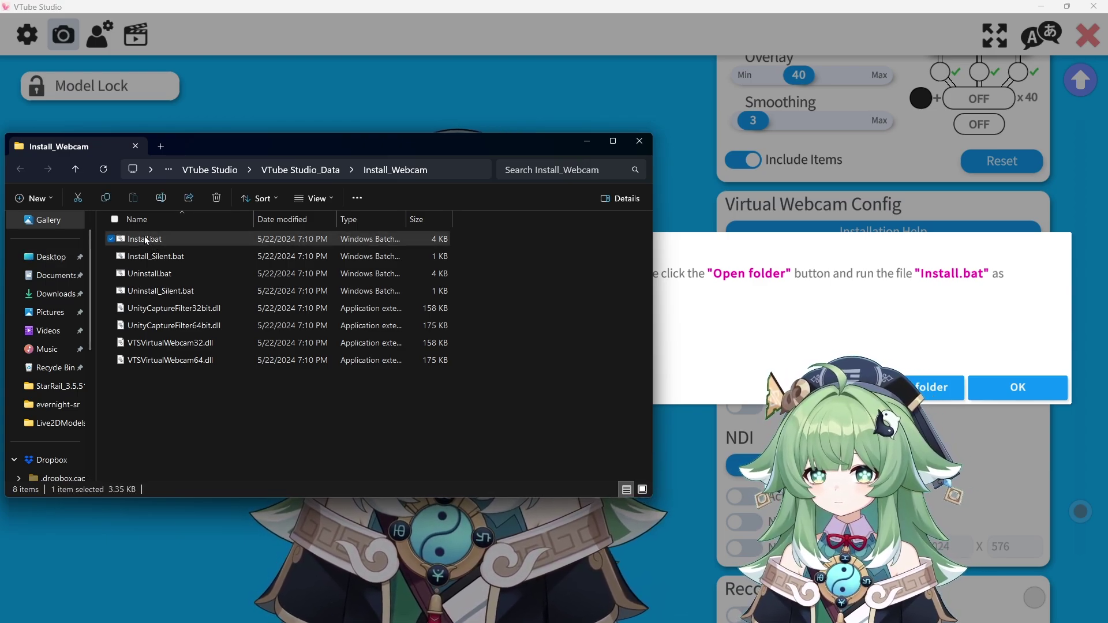
- Run Install.bat as administrator from its full context menu
{"action": "right_click", "coordinate": [146, 240]}
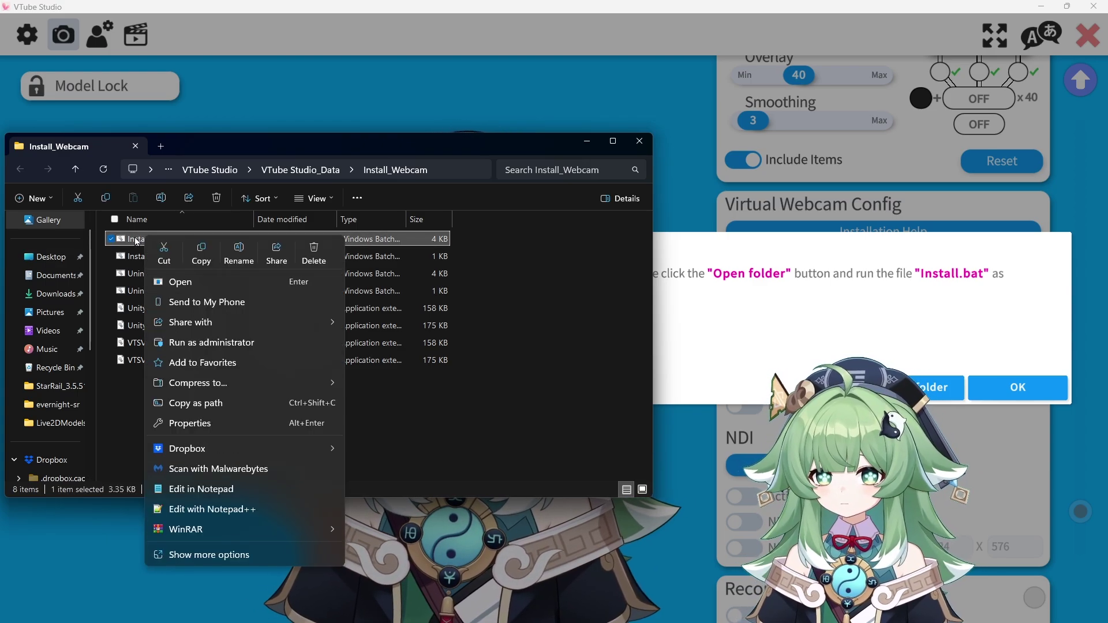
{"action": "key", "text": "Escape"}
{"action": "right_click", "coordinate": [148, 240]}
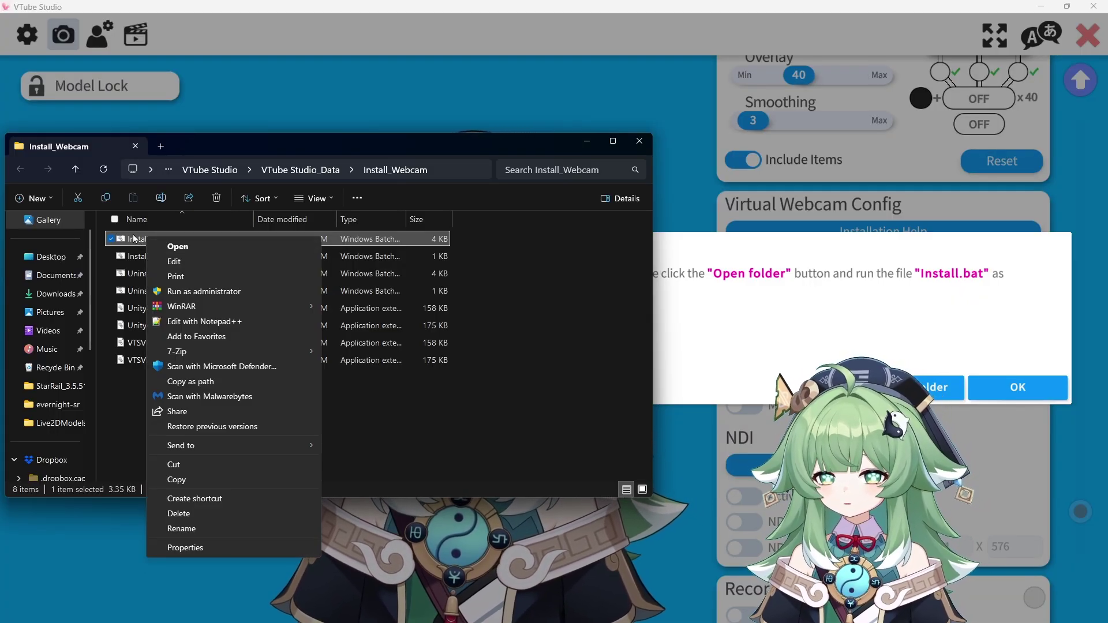
{"action": "left_click", "coordinate": [172, 293]}
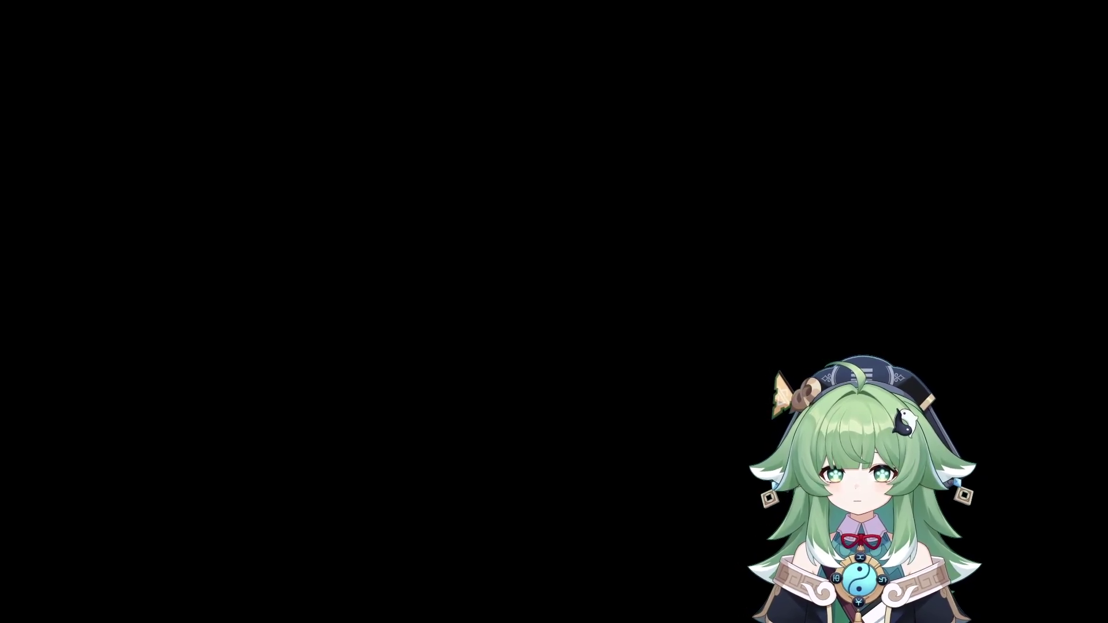
- Approve the admin prompt, acknowledge the three RegSvr32 driver messages, and exit the installer script
{"action": "key", "text": "alt+y"}
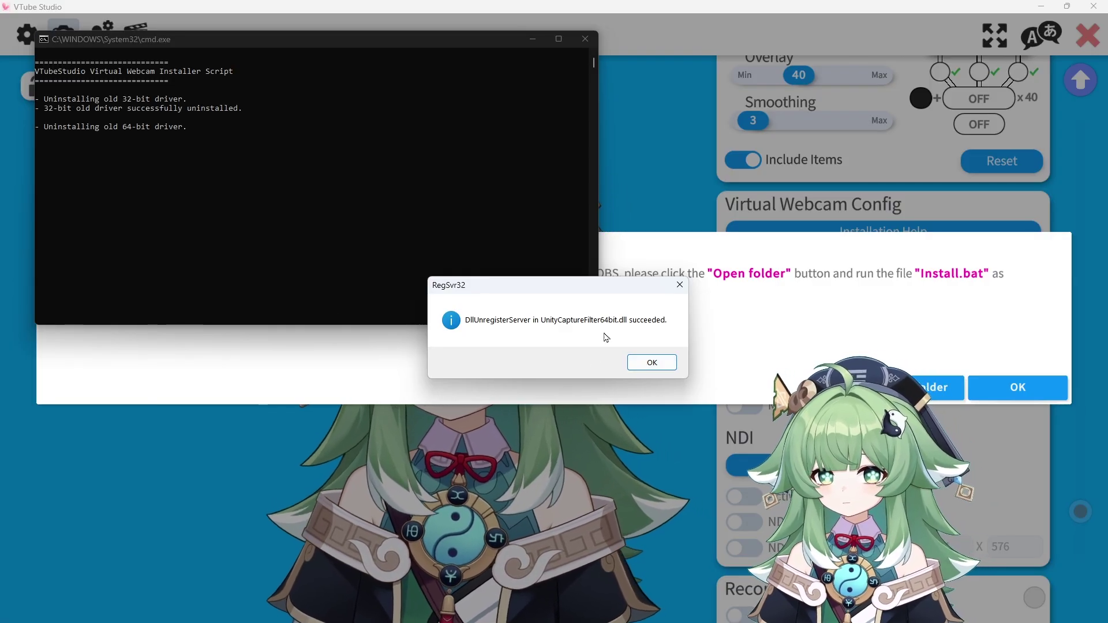
{"action": "left_click", "coordinate": [652, 362]}
{"action": "left_click", "coordinate": [649, 363]}
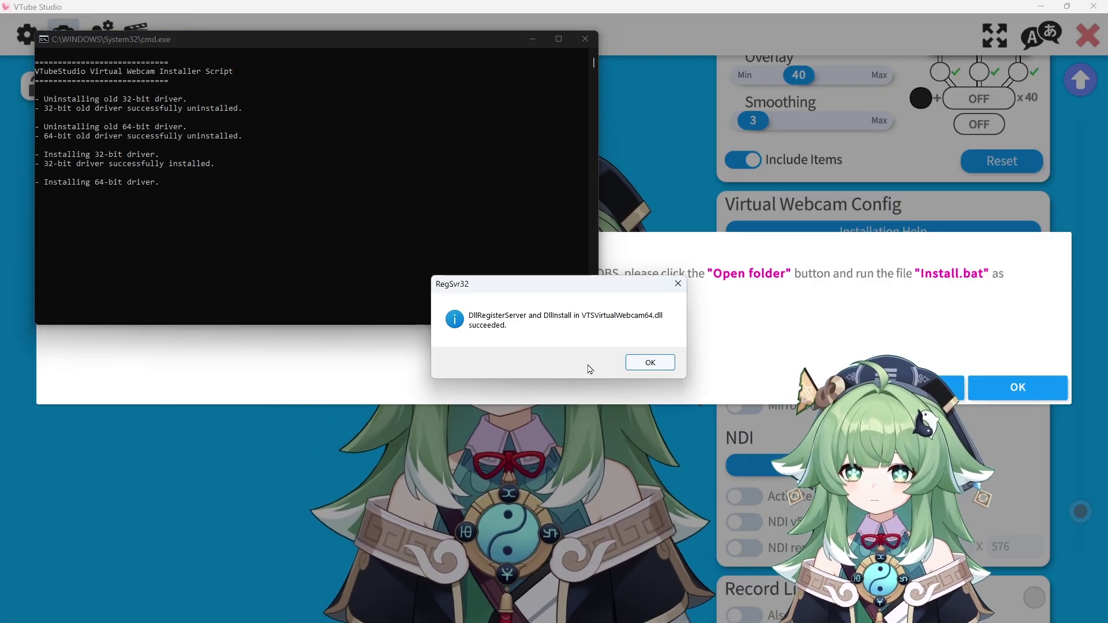
{"action": "left_click", "coordinate": [650, 362]}
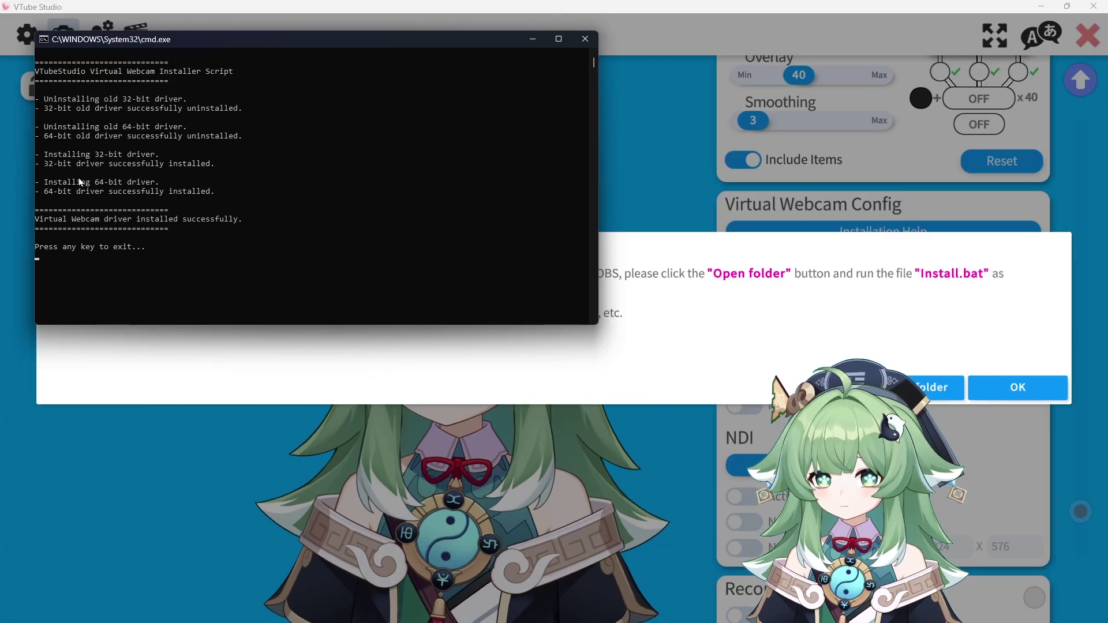
{"action": "key", "text": "Return"}
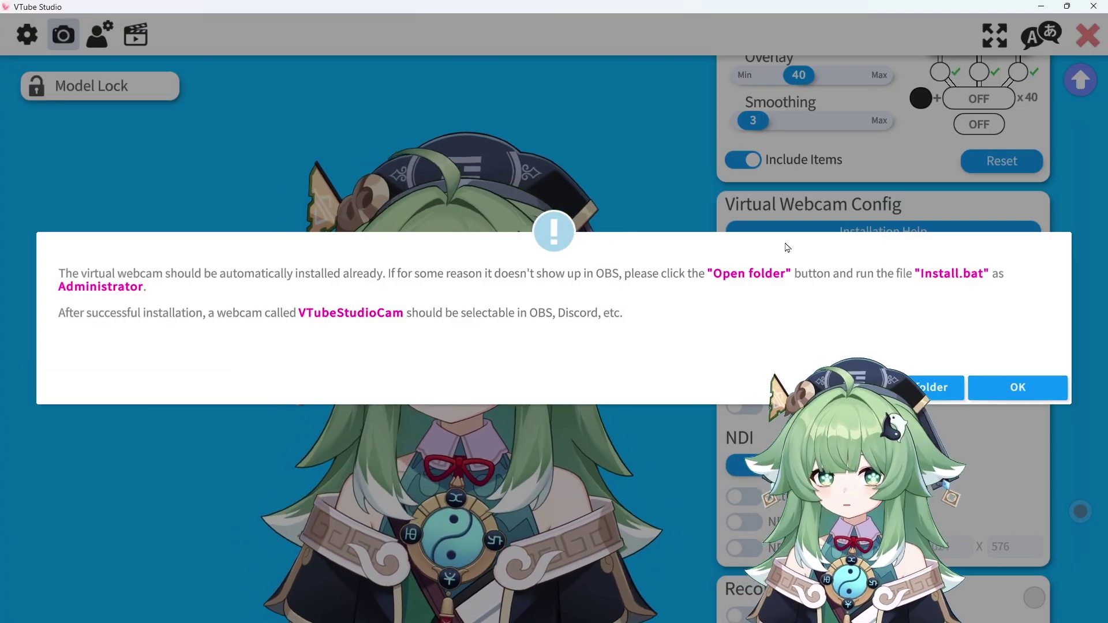
- Close the webcam install notice, quit Discord from the system tray, and bring up the Start menu
{"action": "left_click", "coordinate": [1009, 389]}
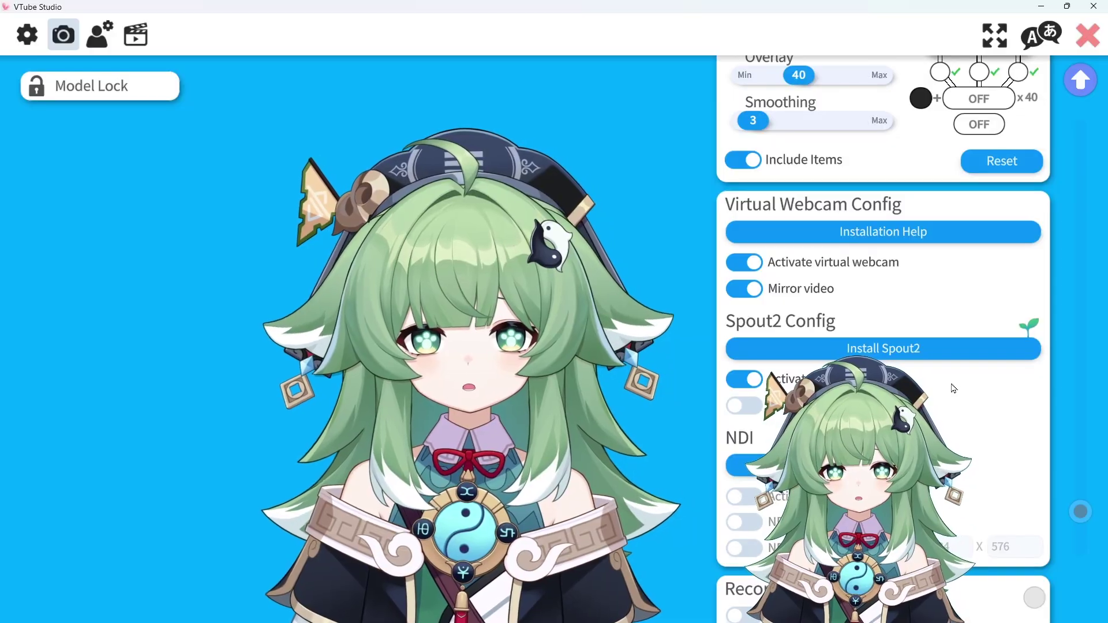
{"action": "mouse_move", "coordinate": [404, 621]}
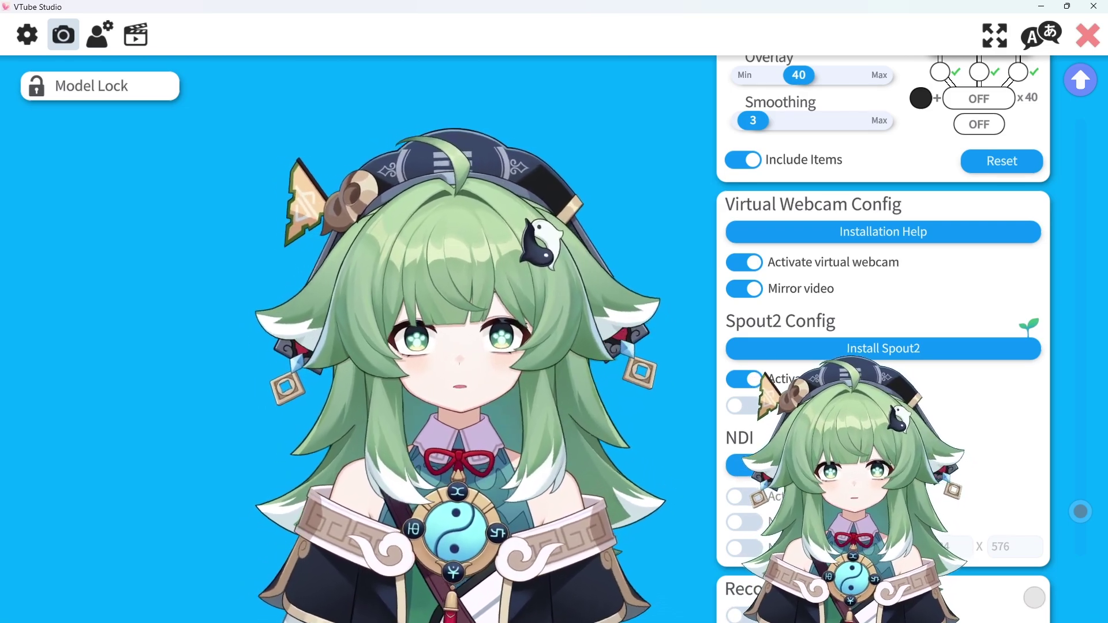
{"action": "mouse_move", "coordinate": [577, 621]}
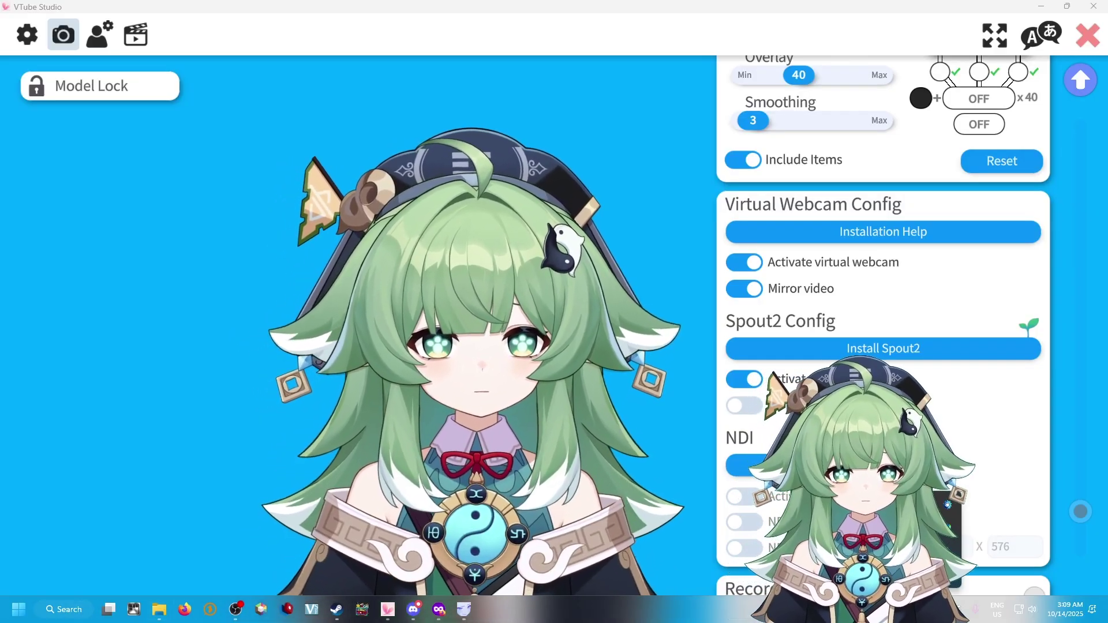
{"action": "left_click", "coordinate": [981, 600]}
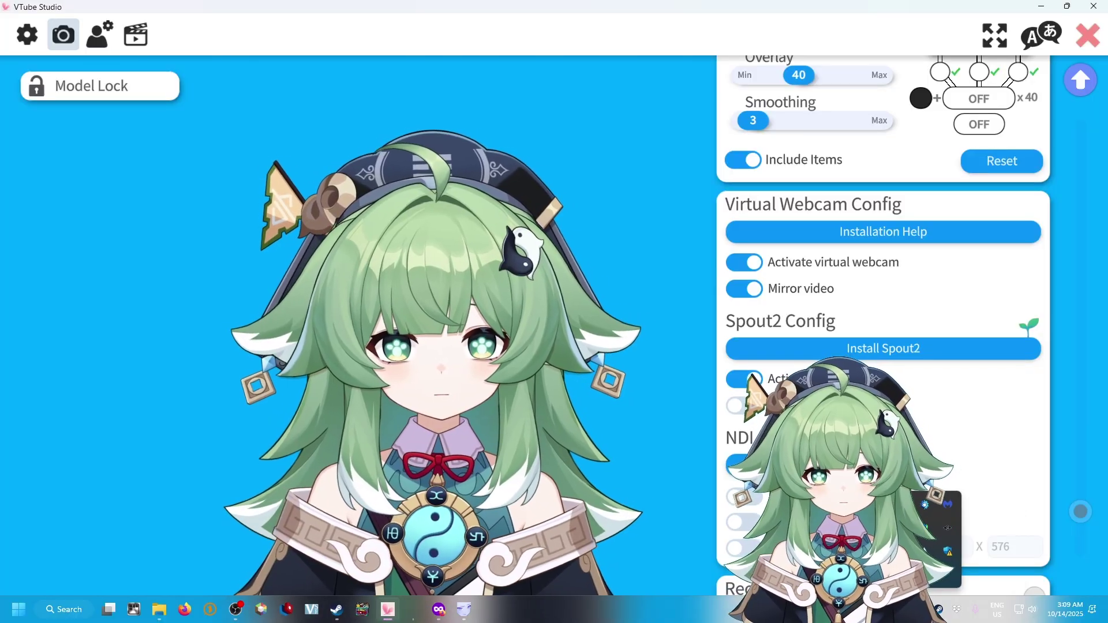
{"action": "left_click", "coordinate": [393, 304]}
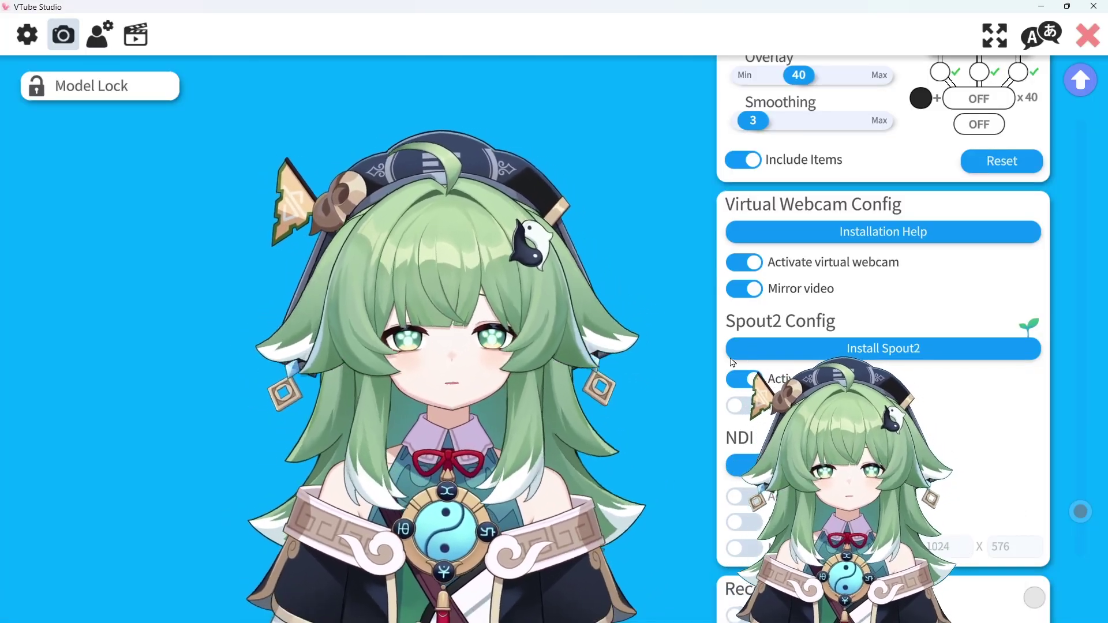
{"action": "left_click", "coordinate": [19, 621]}
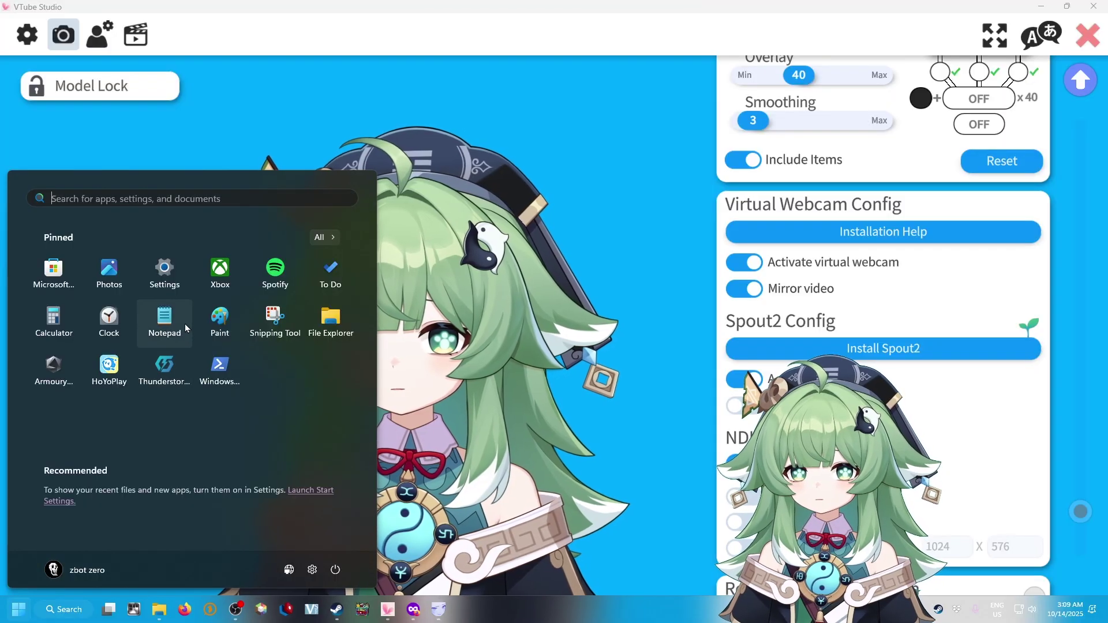
- Search the Start menu for 'discord' and launch the Discord app
{"action": "type", "text": "discord"}
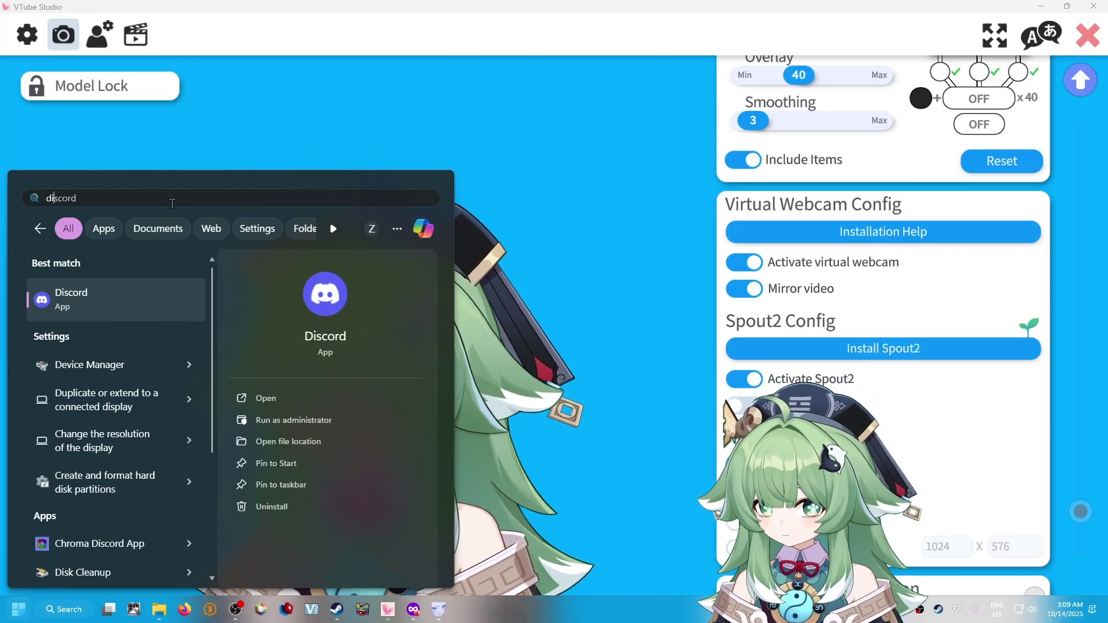
{"action": "left_click", "coordinate": [246, 402]}
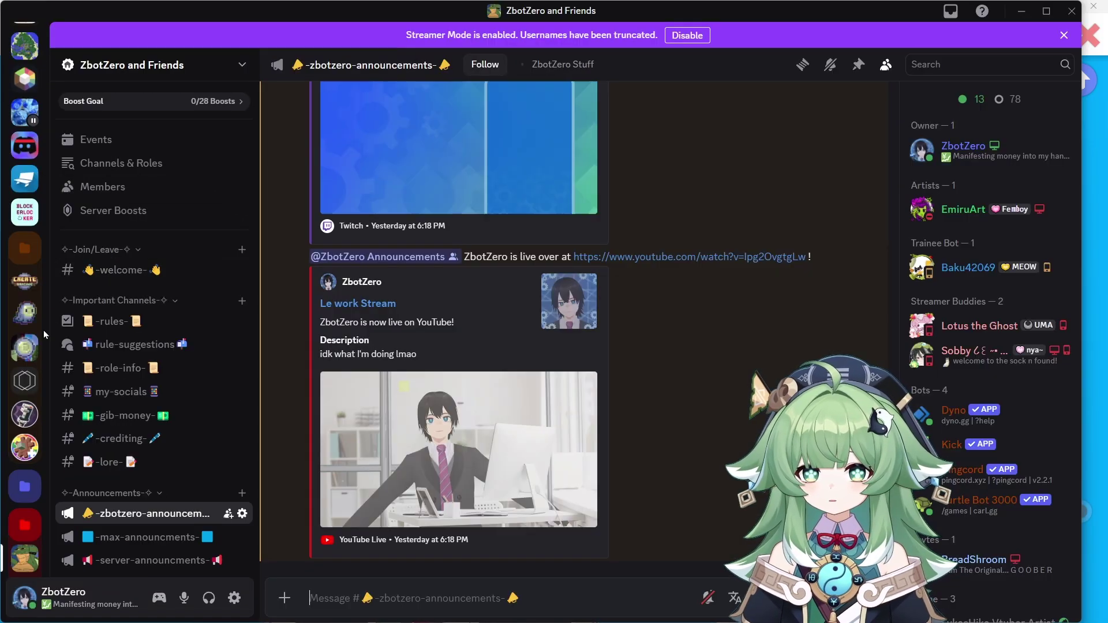
- Join the Collab VC voice channel and turn on the camera
{"action": "scroll", "coordinate": [26, 438], "scroll_direction": "down", "scroll_amount": 3}
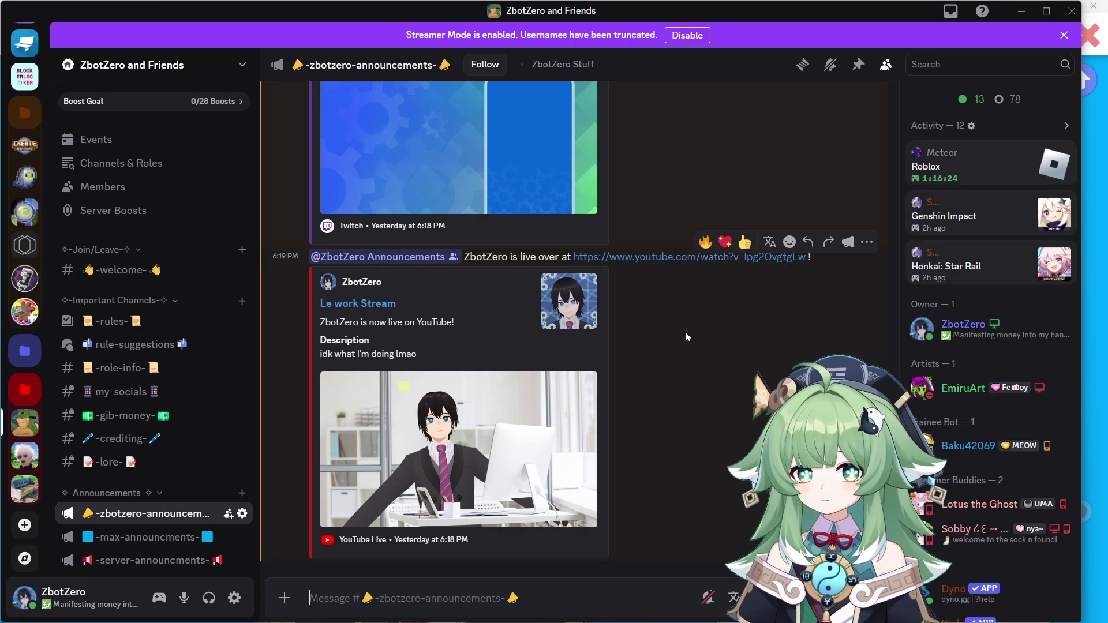
{"action": "scroll", "coordinate": [191, 338], "scroll_direction": "down", "scroll_amount": 3}
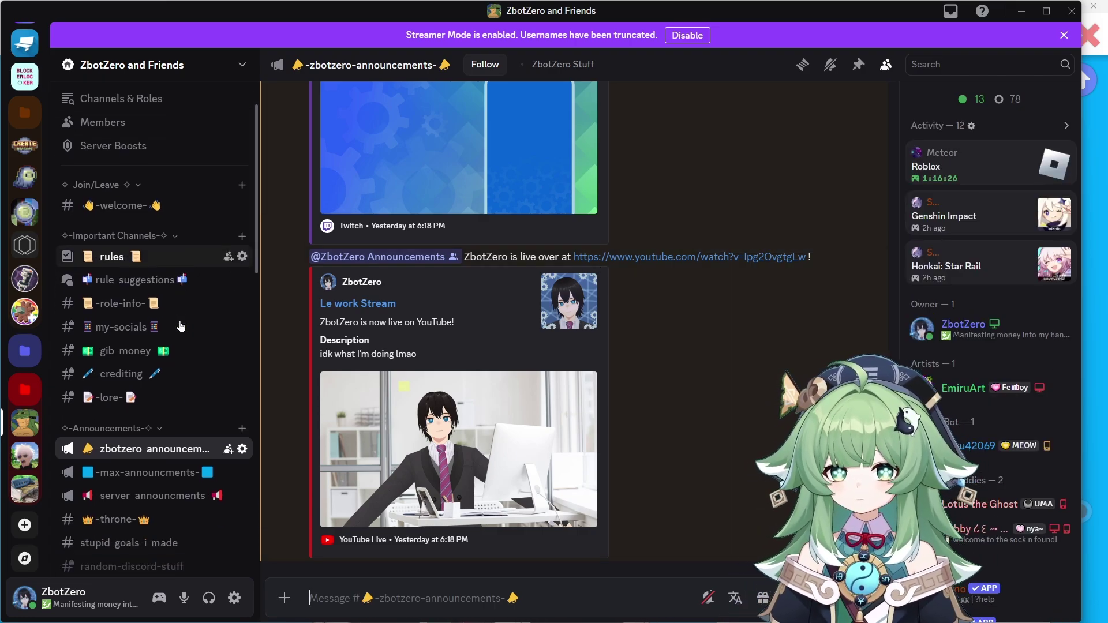
{"action": "scroll", "coordinate": [180, 326], "scroll_direction": "down", "scroll_amount": 3}
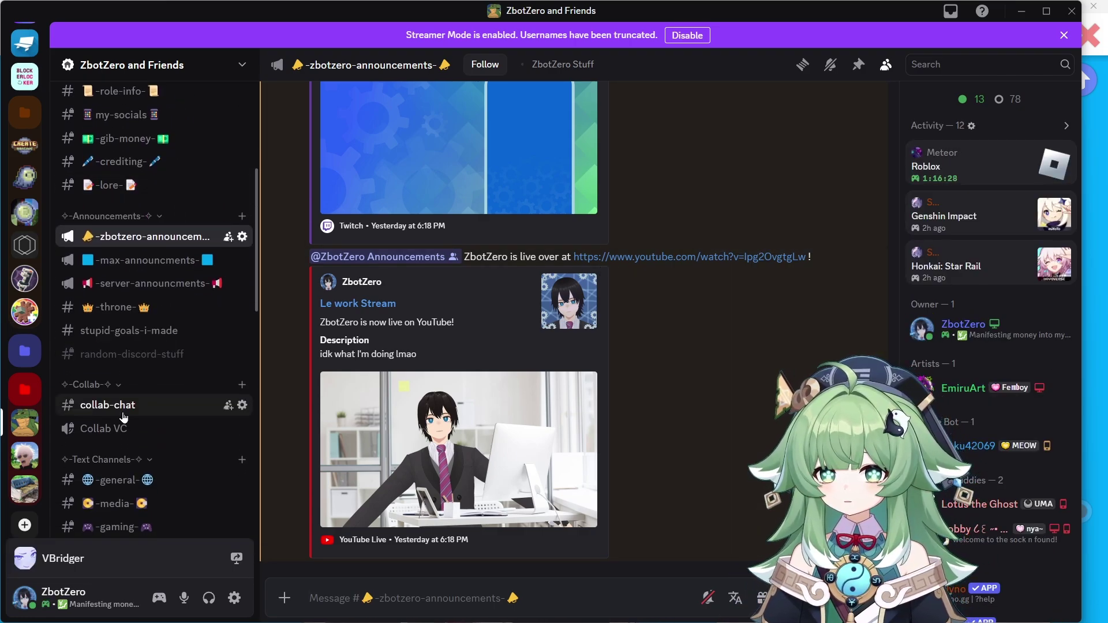
{"action": "left_click", "coordinate": [119, 431]}
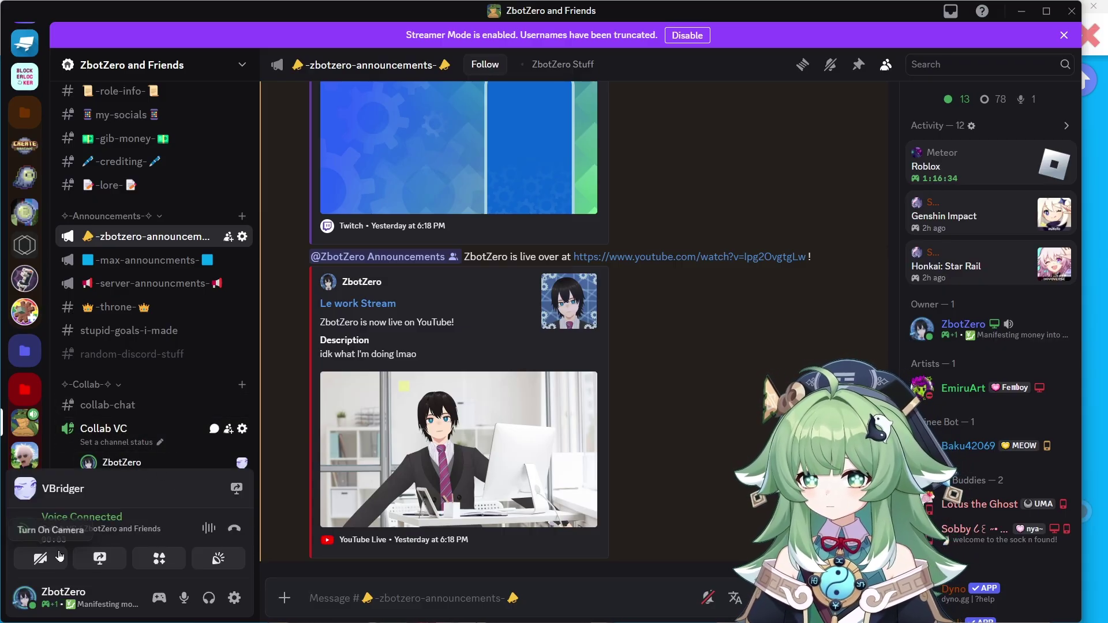
{"action": "left_click", "coordinate": [41, 558]}
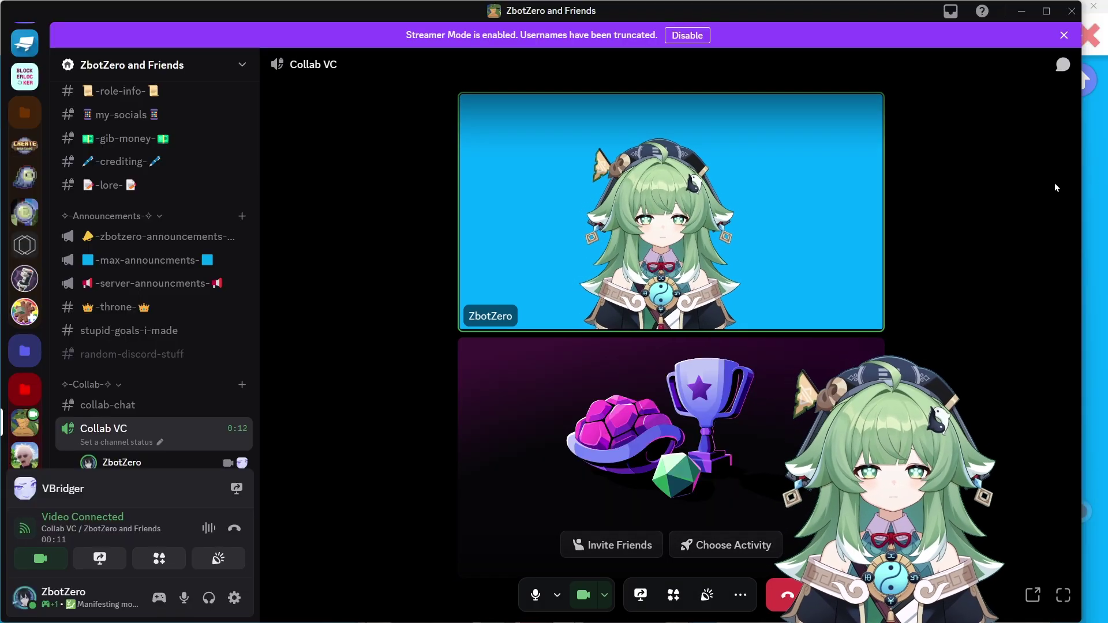
- Check that VTubeStudioCam is the call's selected camera, then return to VTube Studio
{"action": "left_click", "coordinate": [606, 595]}
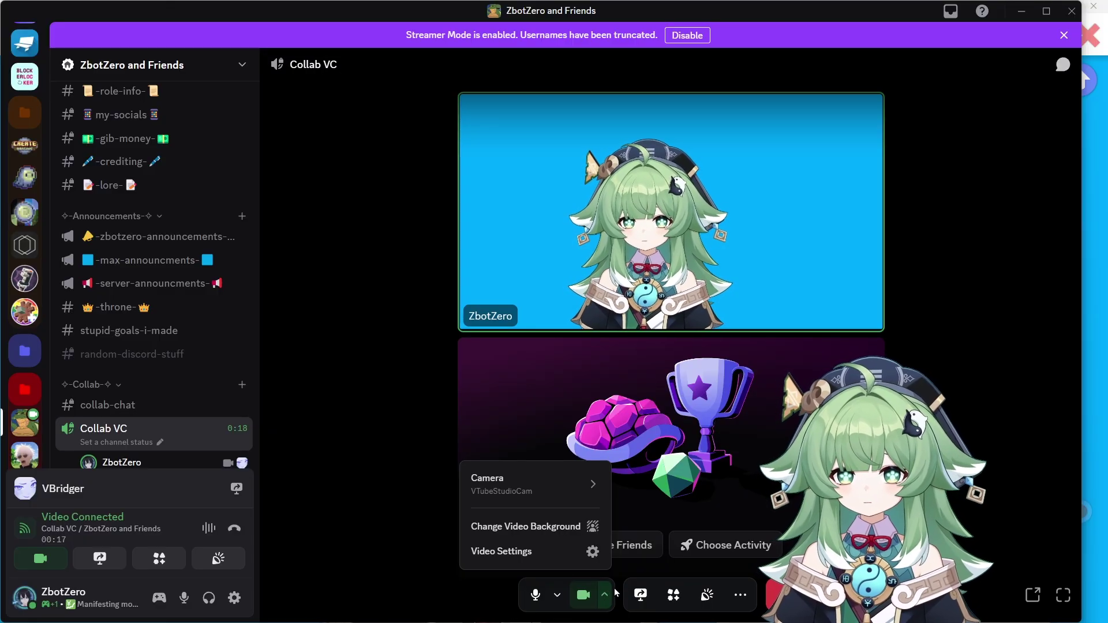
{"action": "mouse_move", "coordinate": [590, 486]}
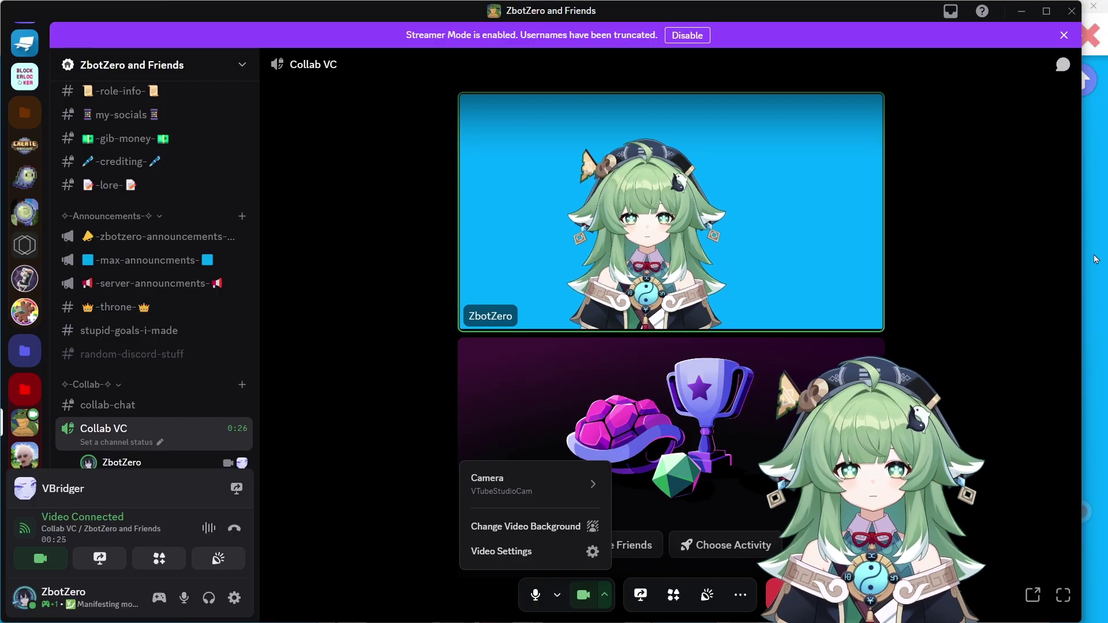
{"action": "left_click", "coordinate": [987, 313]}
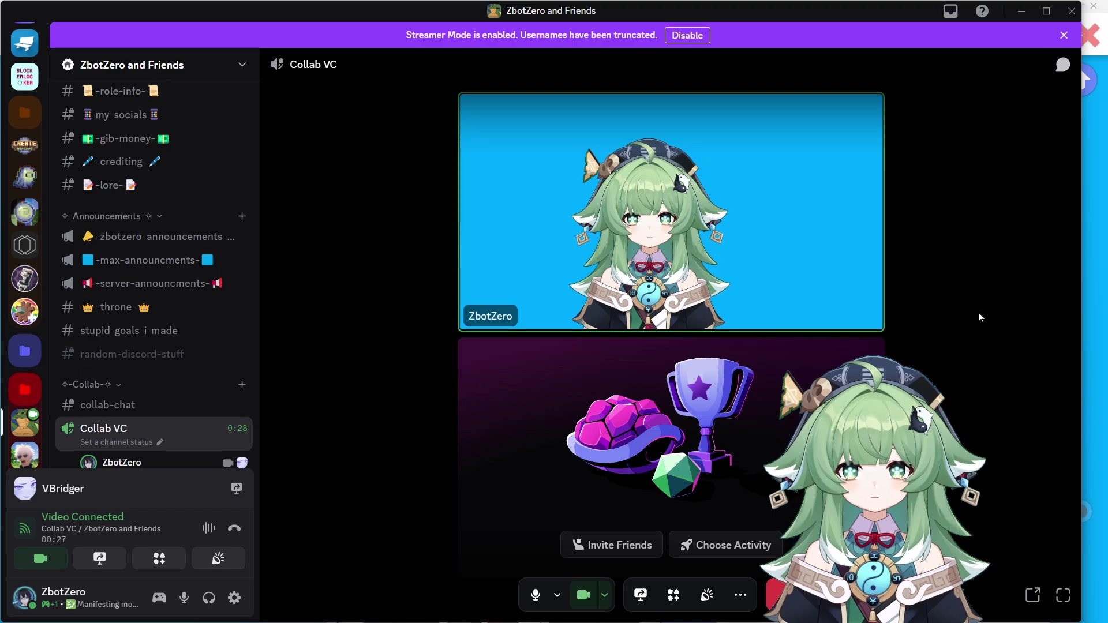
{"action": "left_click", "coordinate": [1099, 267]}
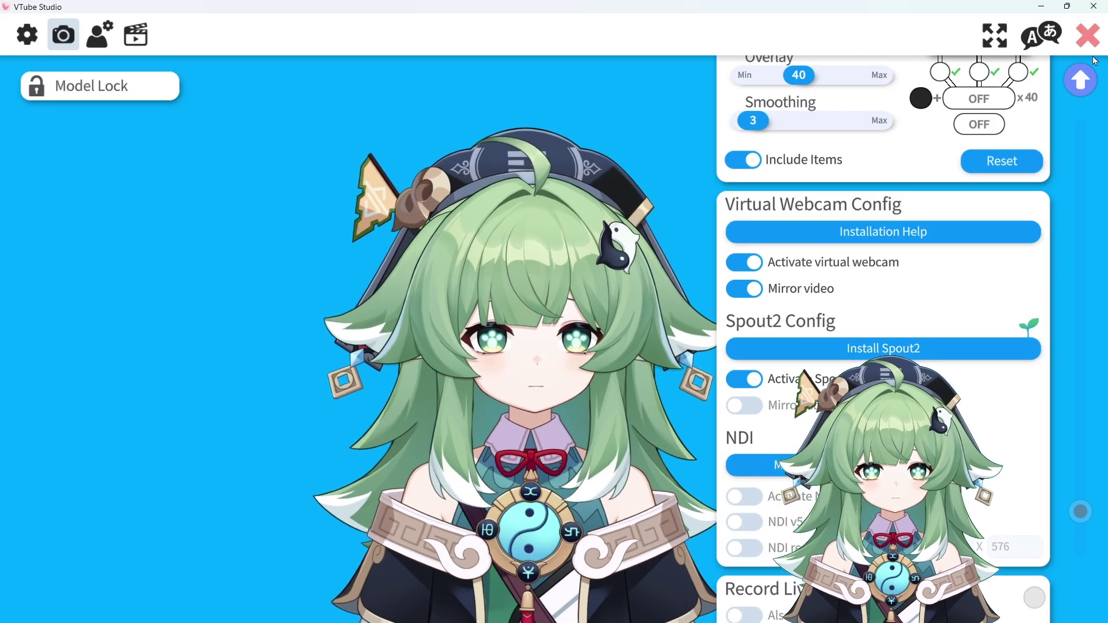
- Hide the interface, reopen the main menu, and cancel the Change Background list, keeping the blue background
{"action": "double_click", "coordinate": [472, 333]}
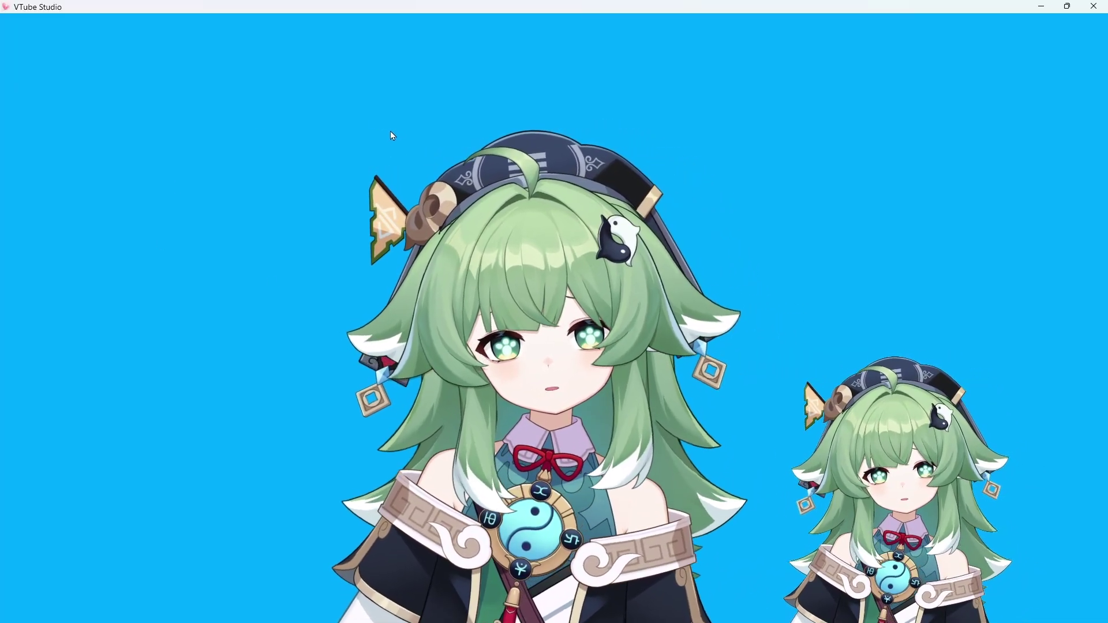
{"action": "double_click", "coordinate": [389, 139]}
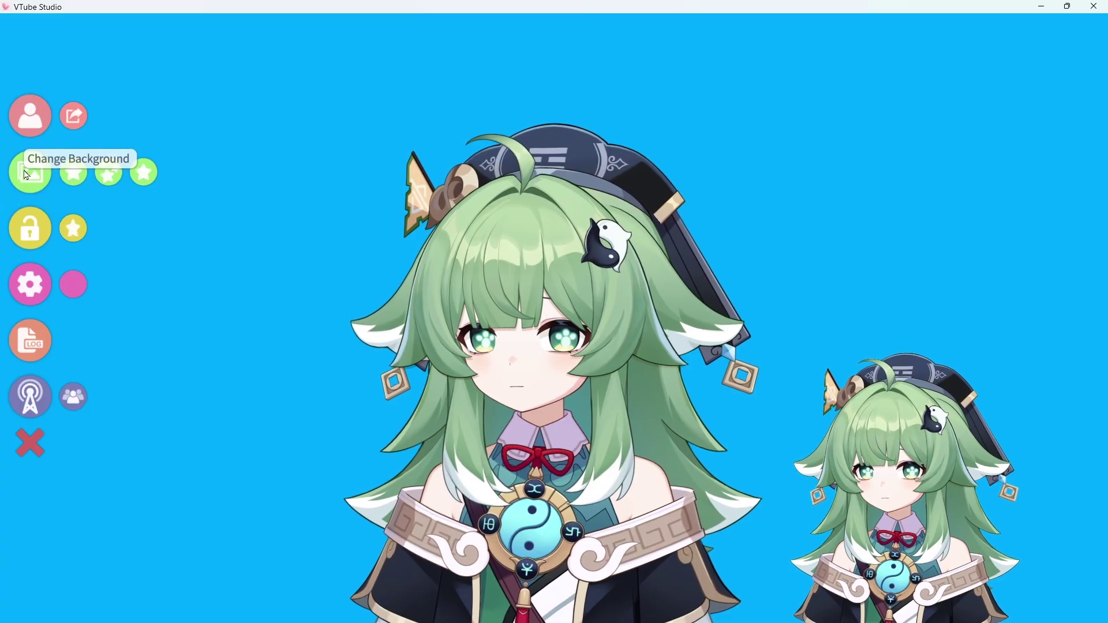
{"action": "left_click", "coordinate": [30, 172]}
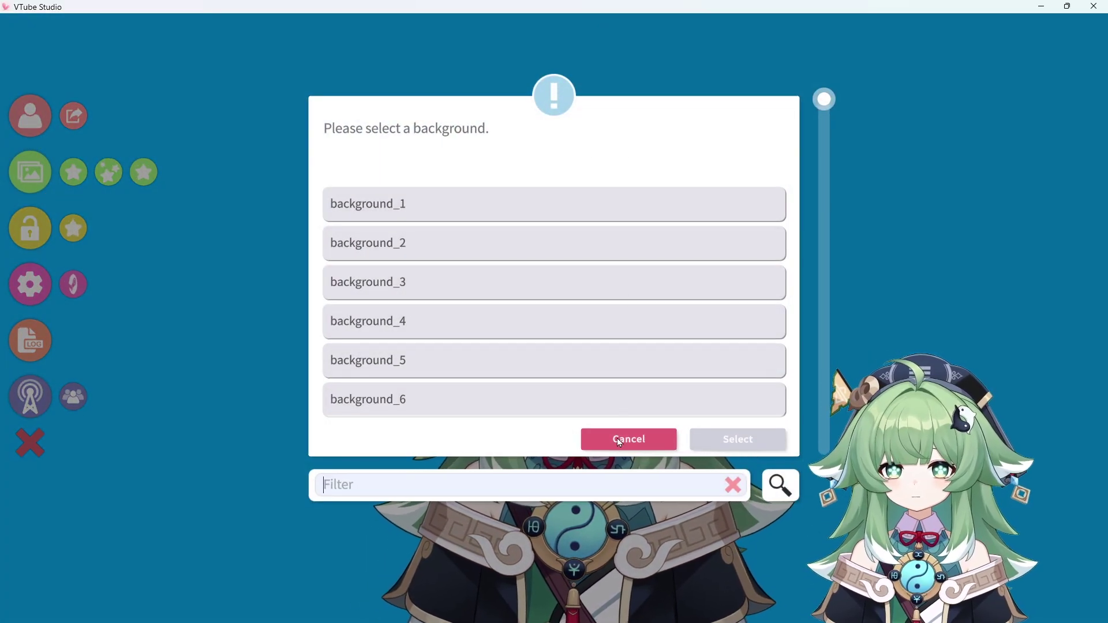
{"action": "left_click", "coordinate": [617, 439]}
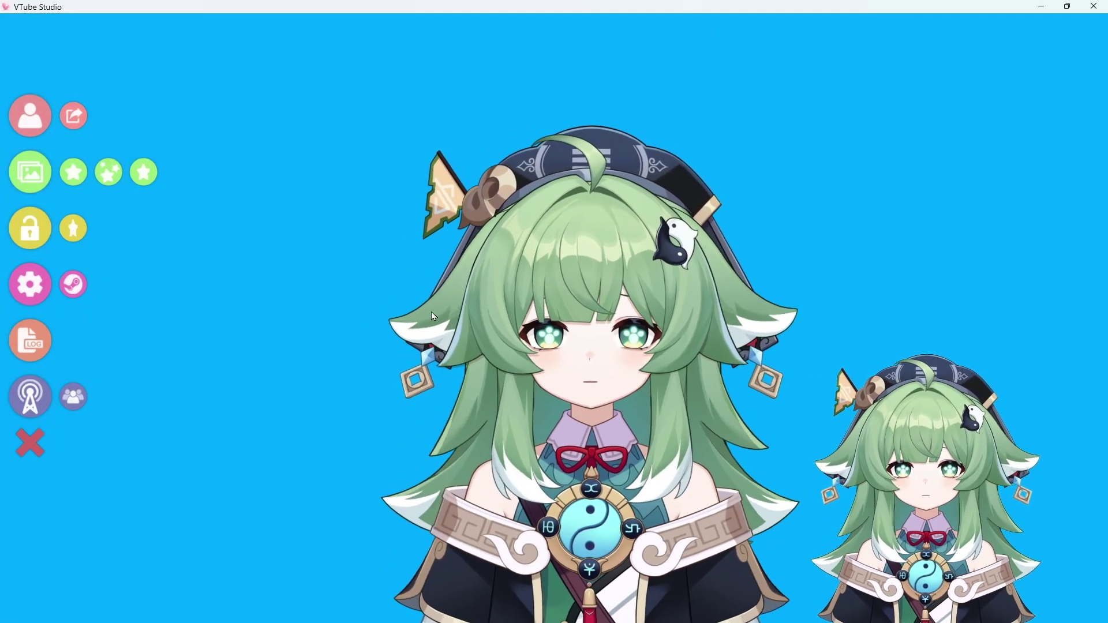